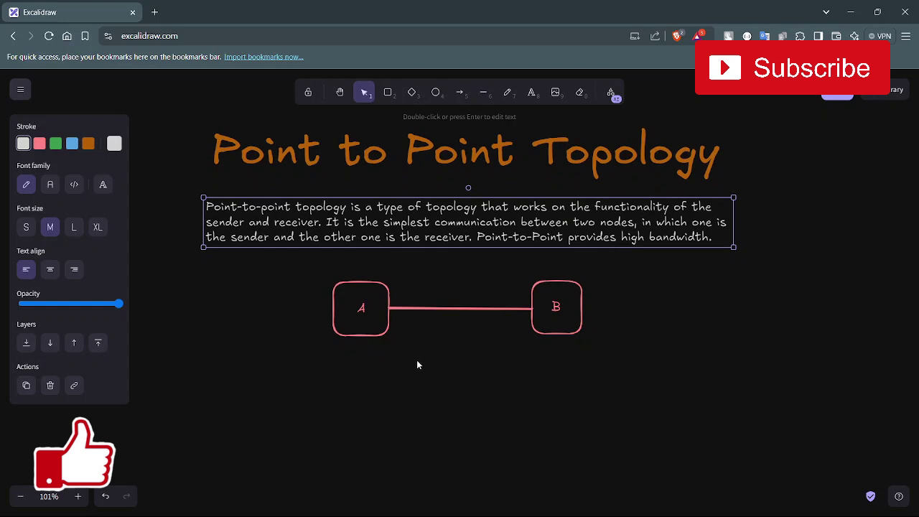
Add the text label "Sender" below box A and the text label "Receiver" below box B.
{"action": "double_click", "coordinate": [356, 360]}
{"action": "type", "text": "Sender"}
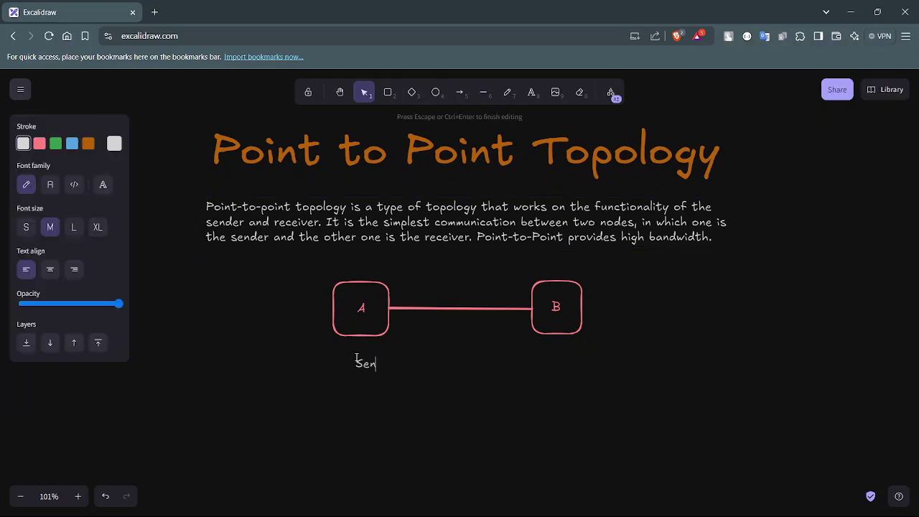
{"action": "left_click", "coordinate": [547, 359]}
{"action": "double_click", "coordinate": [547, 362]}
{"action": "type", "text": "Rec"}
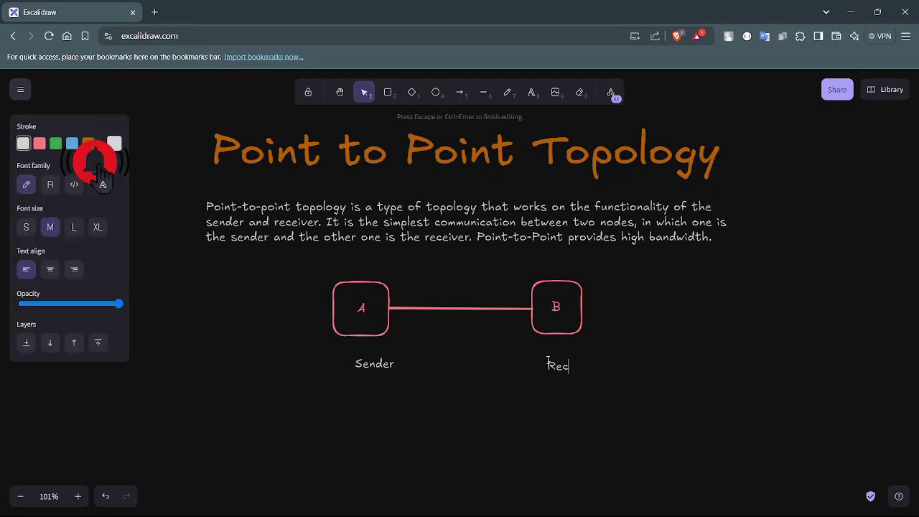
{"action": "type", "text": "eiver"}
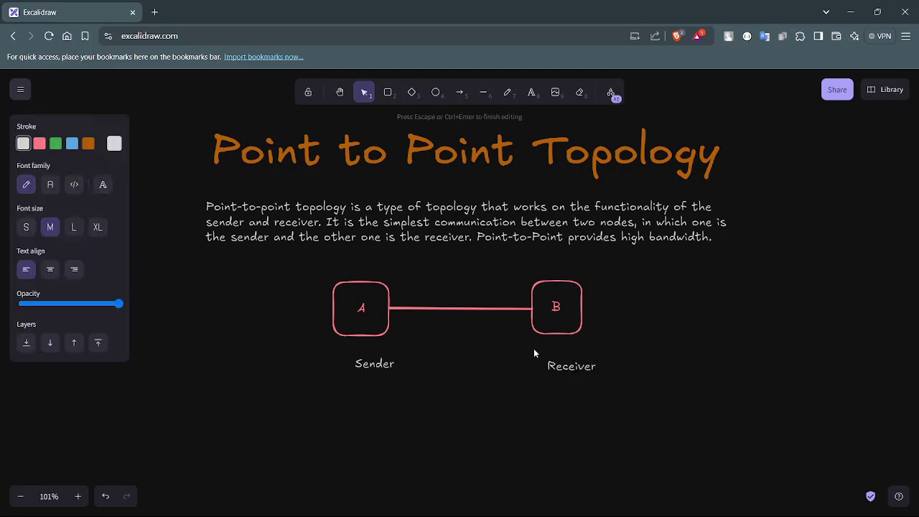
{"action": "left_click", "coordinate": [533, 348]}
Draw a freehand stroke from A to B beneath the connecting line and swap the positions of the Sender and Receiver labels.
{"action": "left_click", "coordinate": [506, 94]}
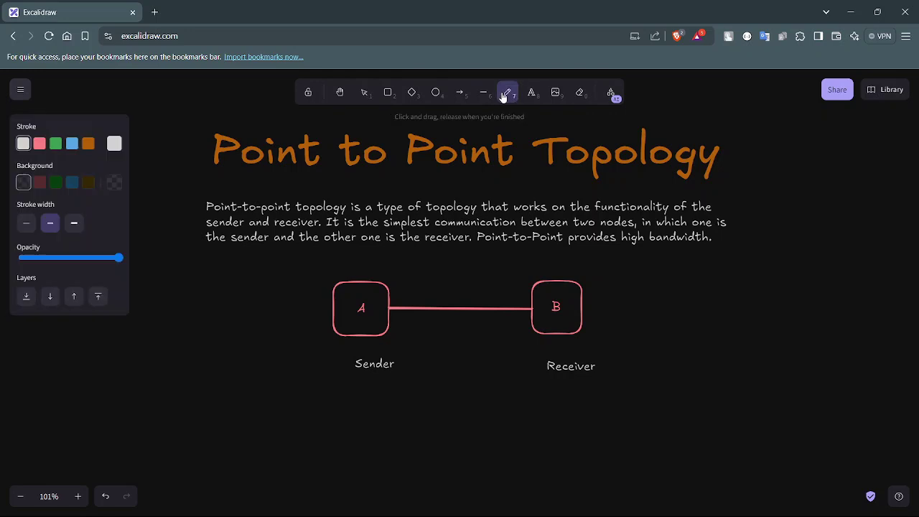
{"action": "left_click_drag", "start_coordinate": [400, 326], "coordinate": [527, 324]}
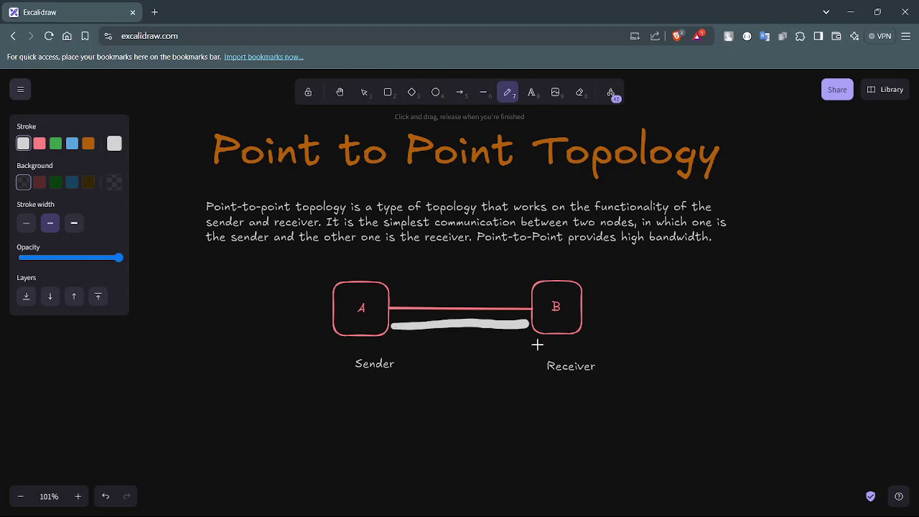
{"action": "left_click", "coordinate": [366, 95]}
{"action": "mouse_move", "coordinate": [372, 363]}
{"action": "left_mouse_down"}
{"action": "mouse_move", "coordinate": [571, 349]}
{"action": "mouse_move", "coordinate": [429, 365]}
{"action": "mouse_move", "coordinate": [382, 356]}
{"action": "left_mouse_up"}
Draw a straight line from B towards A above the red connecting line.
{"action": "left_click", "coordinate": [483, 92]}
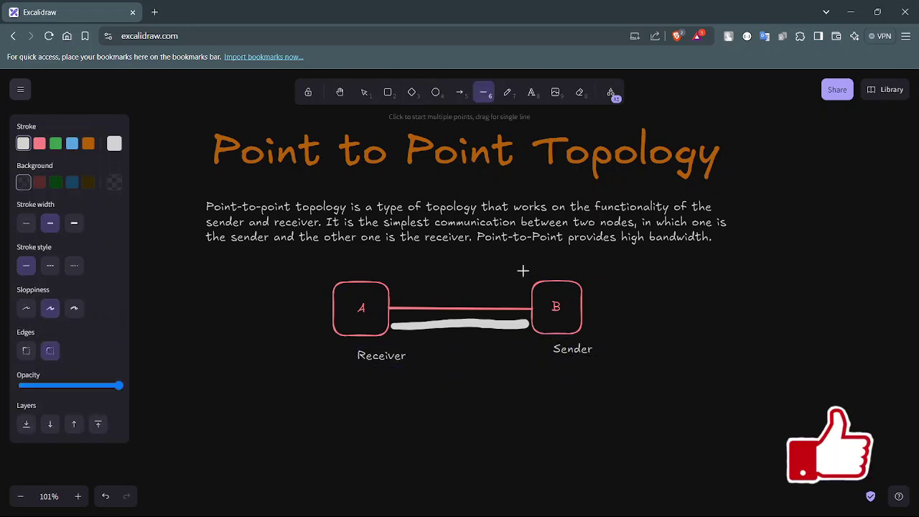
{"action": "left_click_drag", "start_coordinate": [523, 286], "coordinate": [403, 288]}
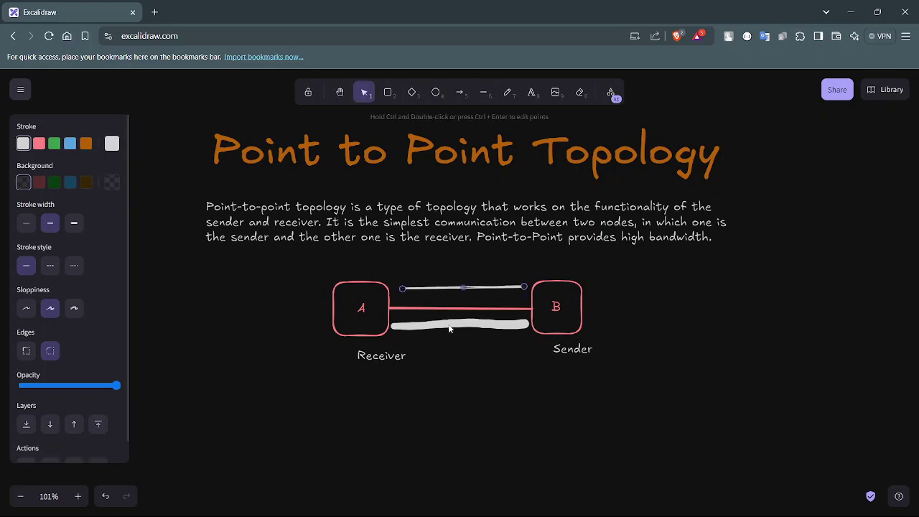
{"action": "scroll", "coordinate": [418, 377], "scroll_direction": "up", "scroll_amount": 1}
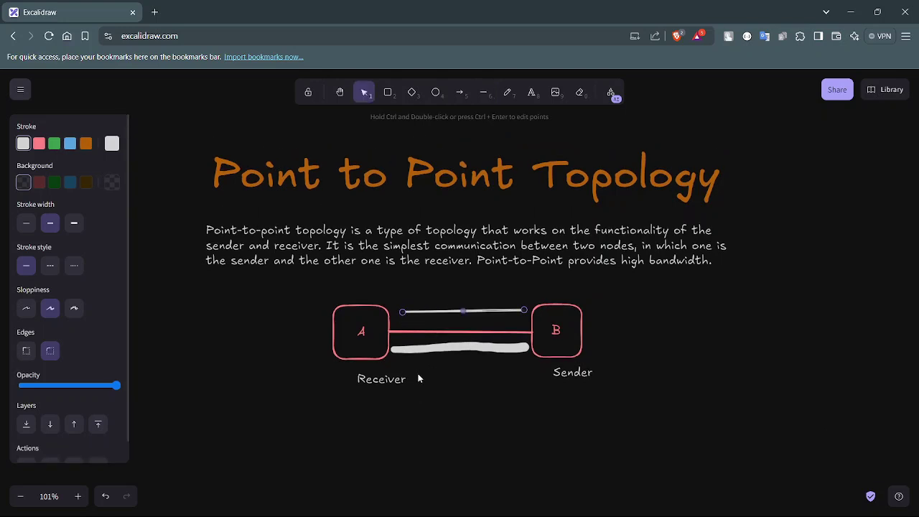
Switch to Cisco Packet Tracer and place two PC end devices side by side in the logical workspace.
{"action": "left_click", "coordinate": [850, 12]}
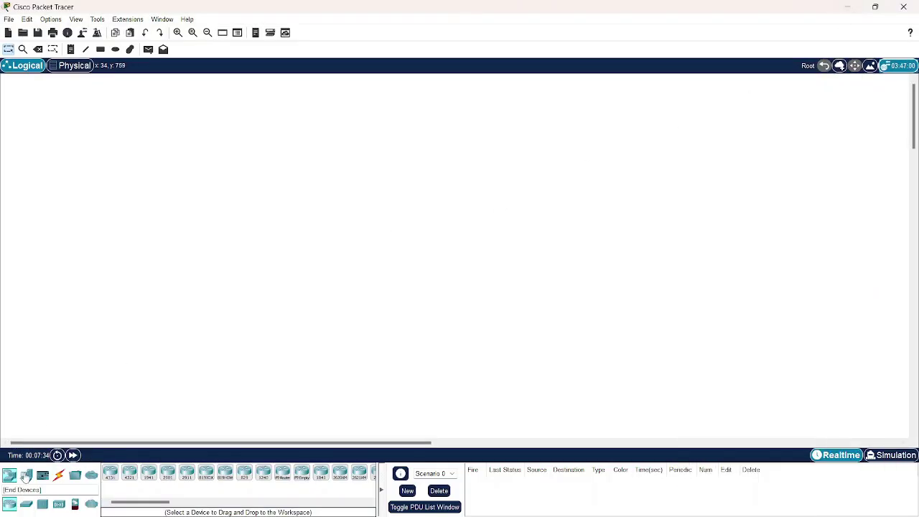
{"action": "left_click", "coordinate": [26, 475]}
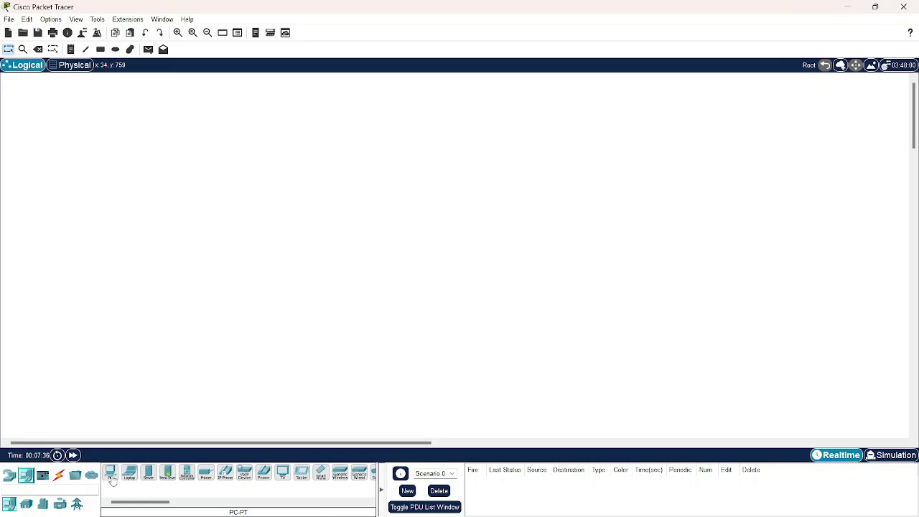
{"action": "left_click", "coordinate": [111, 475]}
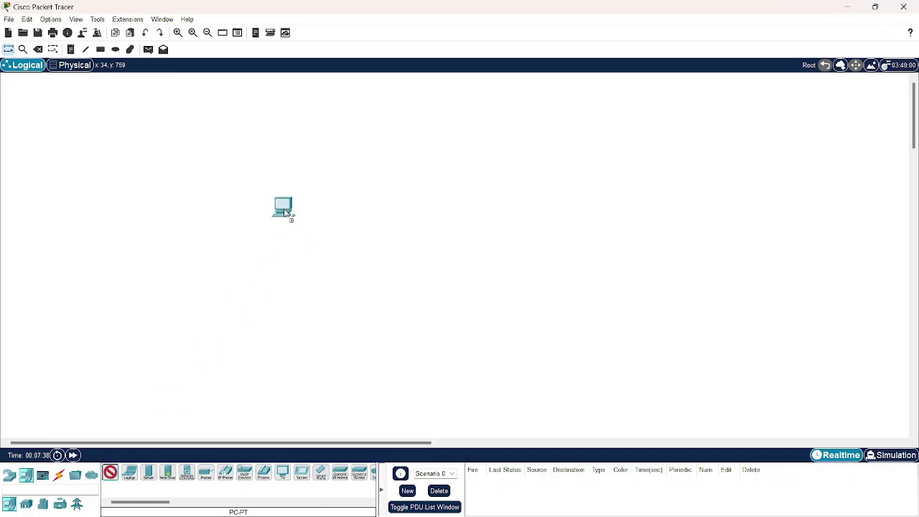
{"action": "left_click", "coordinate": [284, 211]}
{"action": "left_click", "coordinate": [282, 205]}
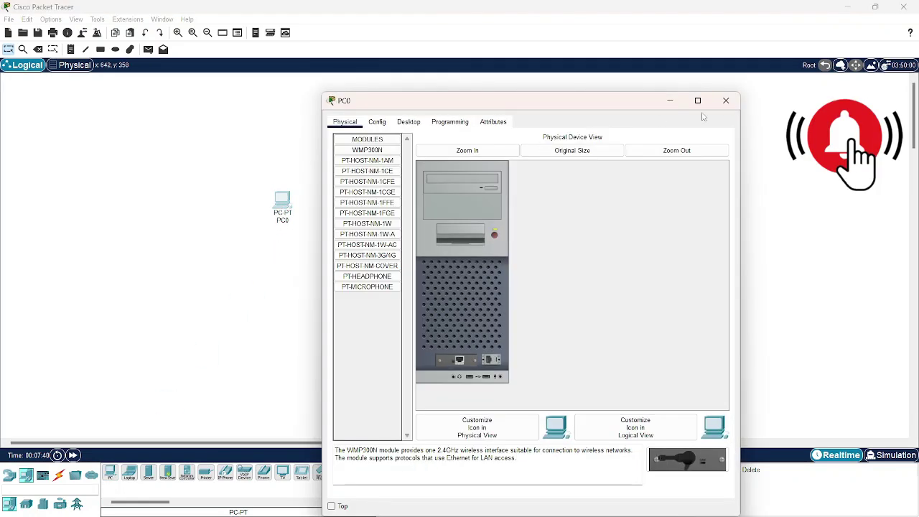
{"action": "left_click", "coordinate": [726, 101]}
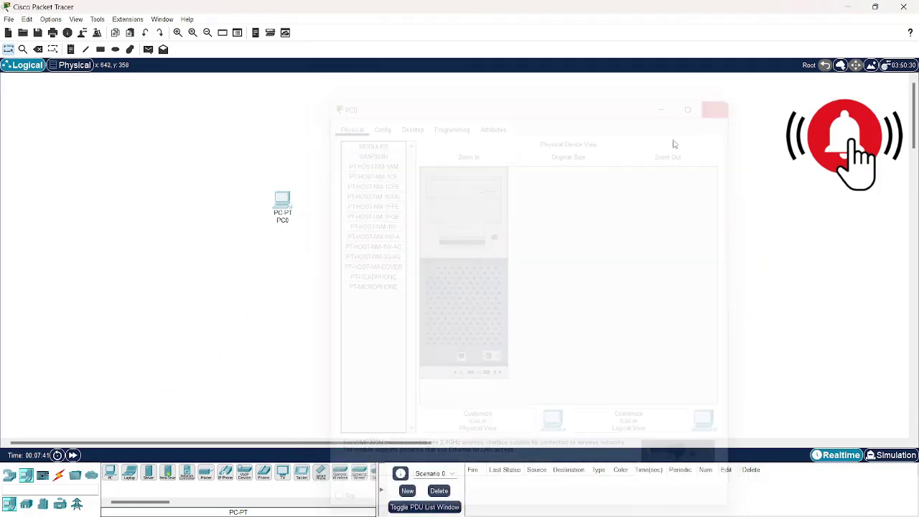
{"action": "left_click", "coordinate": [108, 476]}
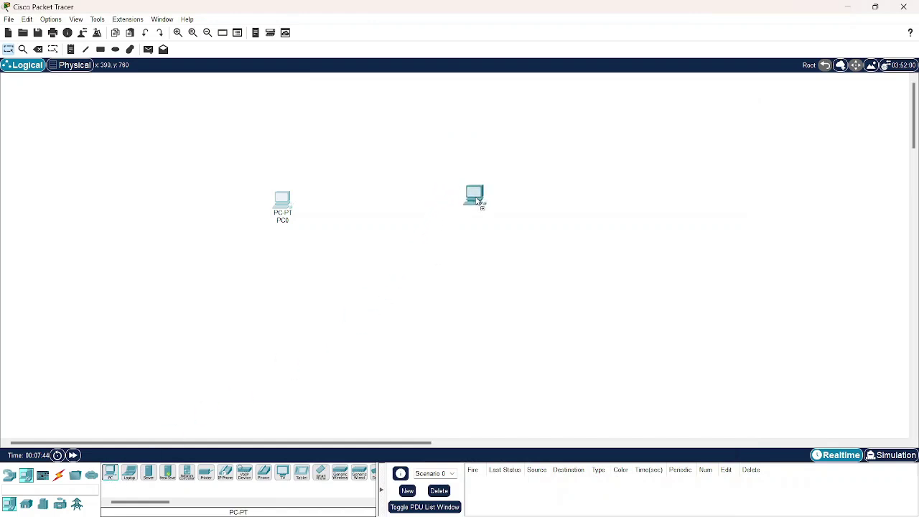
{"action": "left_click", "coordinate": [477, 202]}
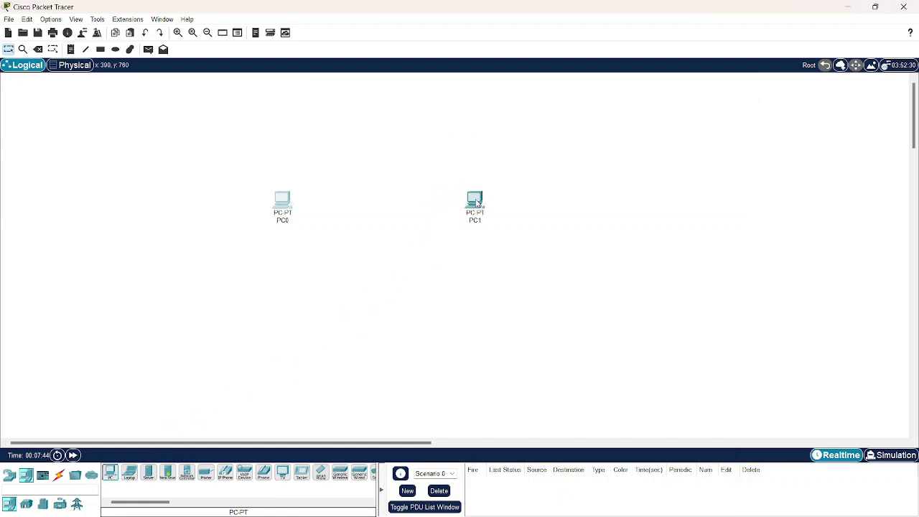
Rename the first PC as "PC A" and the second PC as "PC B".
{"action": "left_click", "coordinate": [282, 221]}
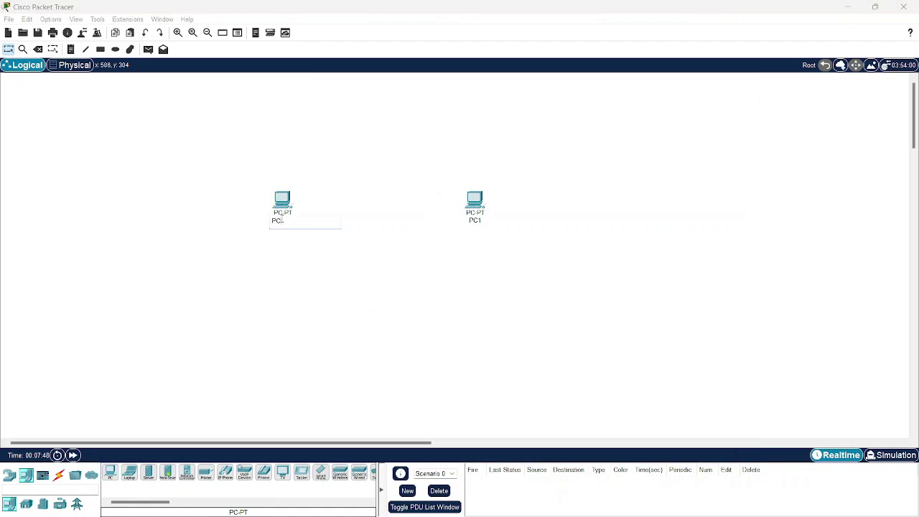
{"action": "left_click", "coordinate": [470, 221]}
{"action": "type", "text": "B"}
{"action": "left_click", "coordinate": [456, 232]}
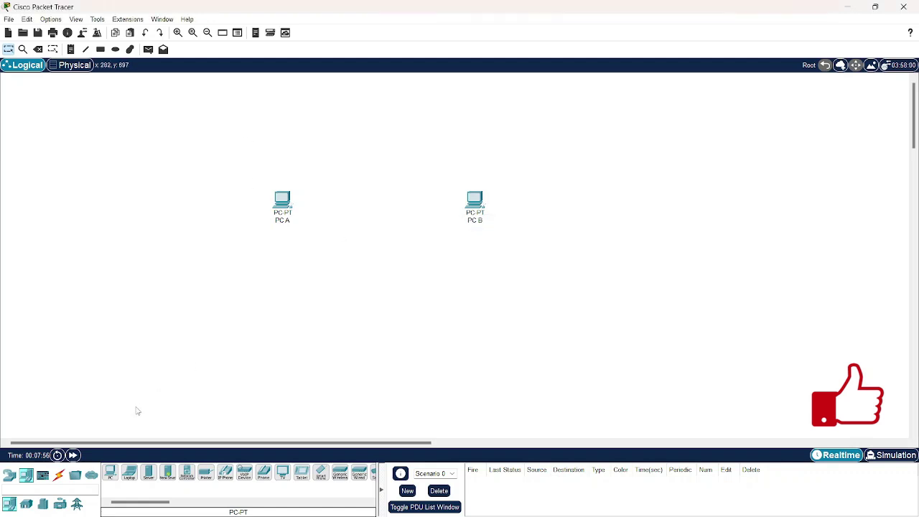
Connect PC A to PC B with an automatically chosen connection type.
{"action": "left_click", "coordinate": [58, 474]}
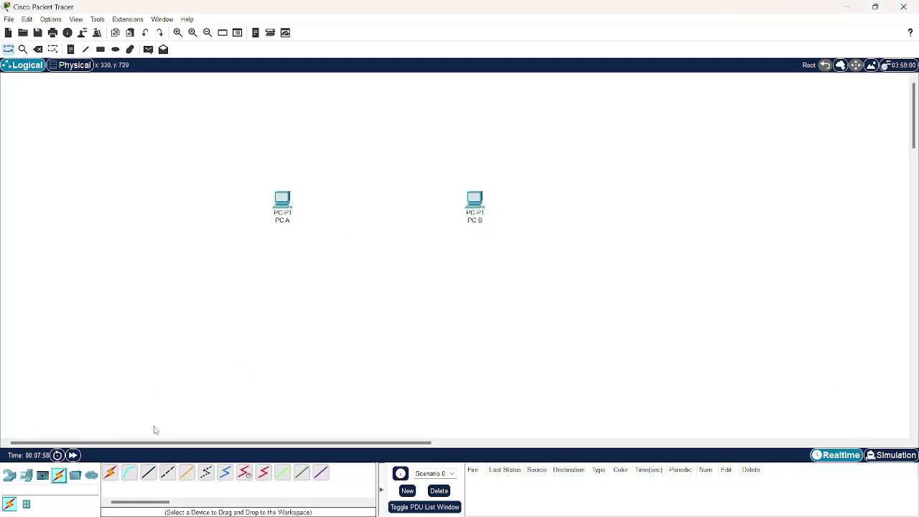
{"action": "left_click", "coordinate": [110, 472]}
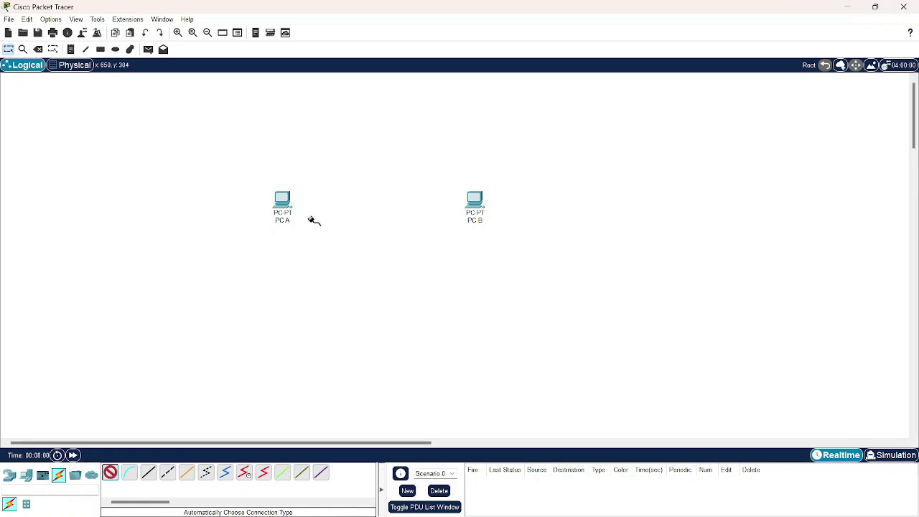
{"action": "left_click", "coordinate": [282, 202]}
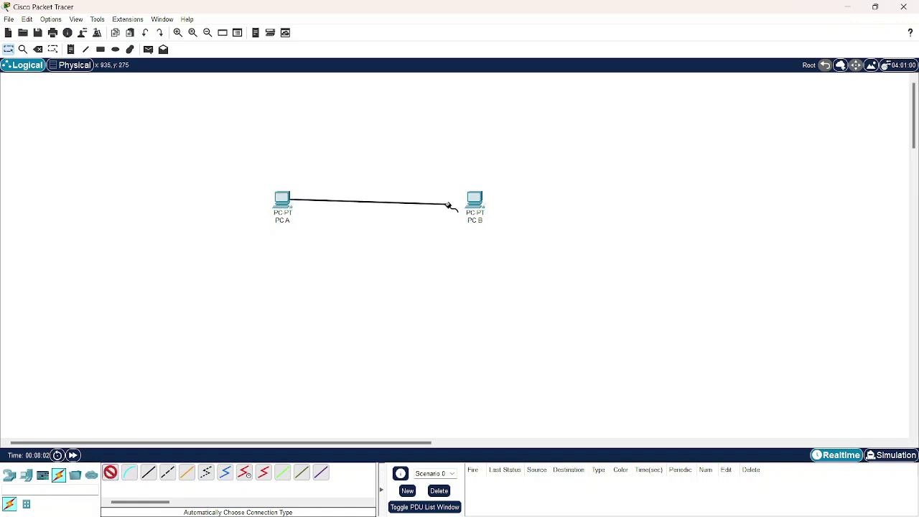
{"action": "left_click", "coordinate": [475, 201]}
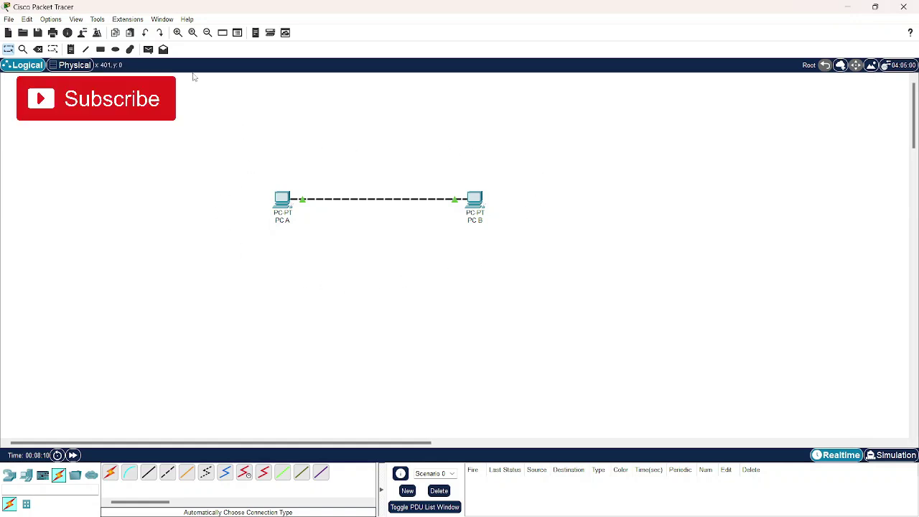
Draw an unfilled ellipse with a dark red outline (#aa0000) around both PCs and their connection.
{"action": "left_click", "coordinate": [116, 50]}
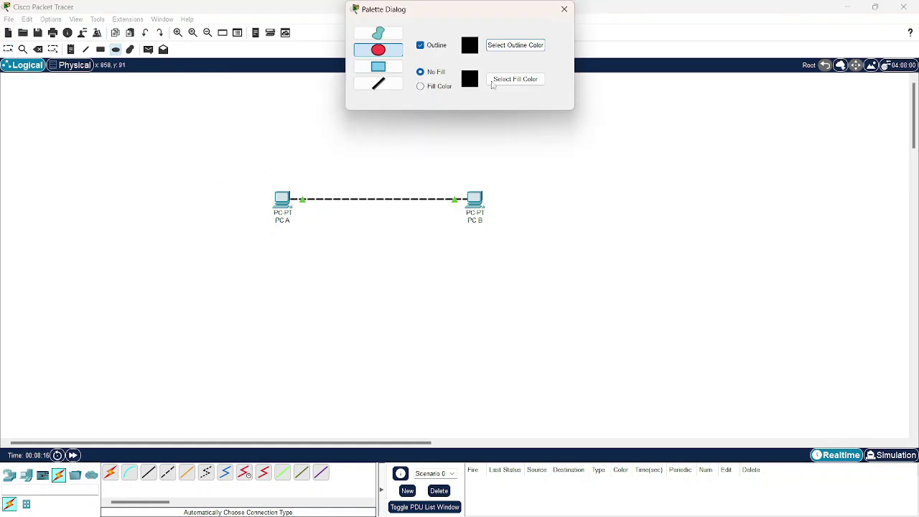
{"action": "left_click", "coordinate": [515, 45]}
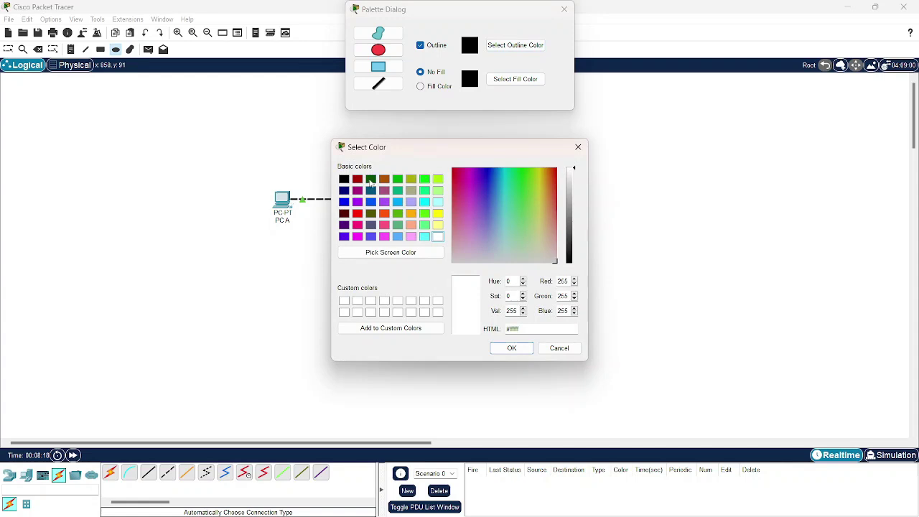
{"action": "left_click", "coordinate": [356, 179]}
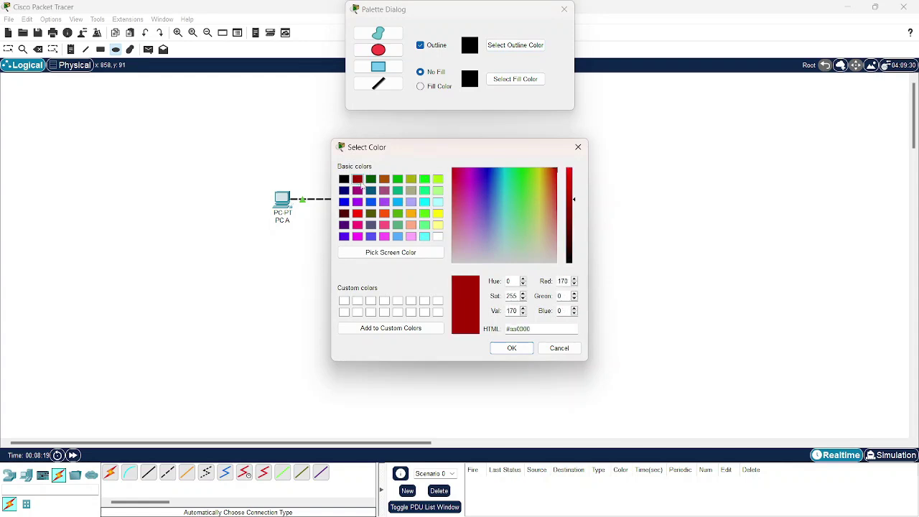
{"action": "left_click", "coordinate": [511, 348]}
{"action": "left_click_drag", "start_coordinate": [215, 158], "coordinate": [541, 246]}
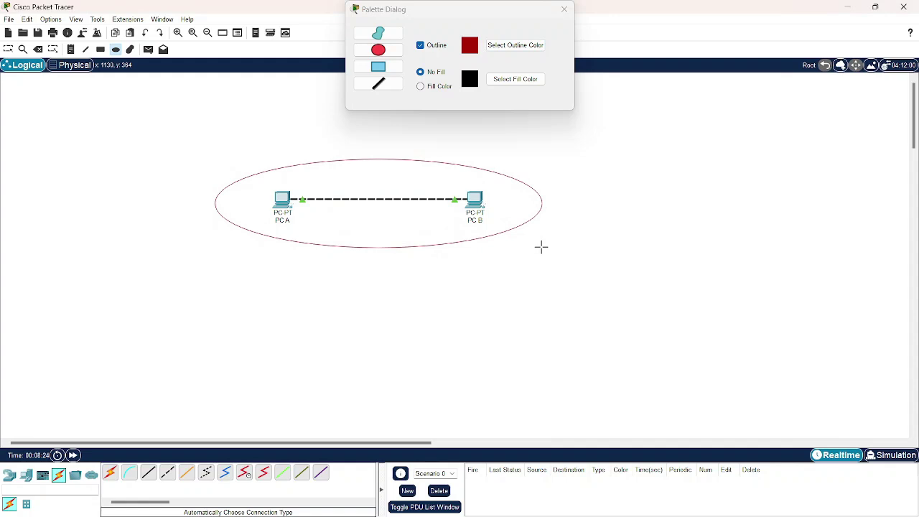
{"action": "left_click", "coordinate": [563, 8]}
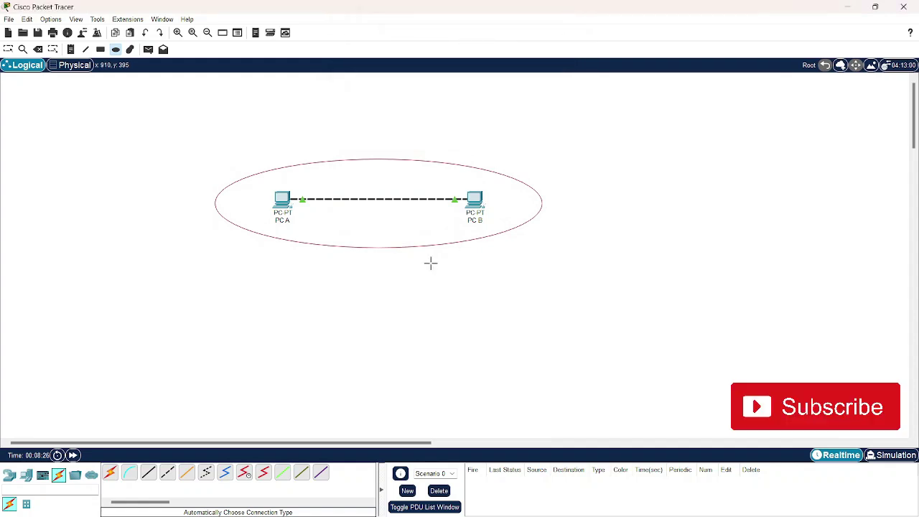
{"action": "left_click", "coordinate": [8, 49]}
Place a text note reading "Network" below the ellipse.
{"action": "left_click", "coordinate": [71, 49]}
{"action": "left_click", "coordinate": [366, 260]}
{"action": "type", "text": "NE"}
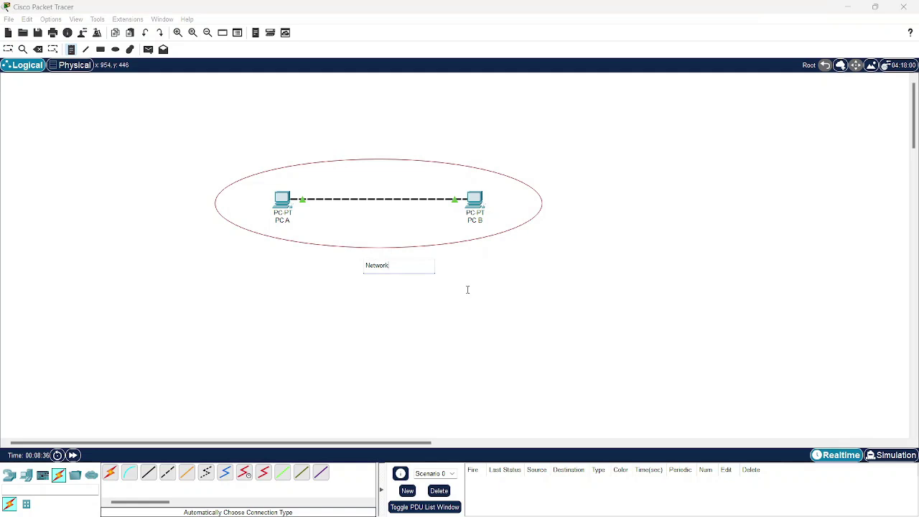
{"action": "left_click", "coordinate": [495, 292]}
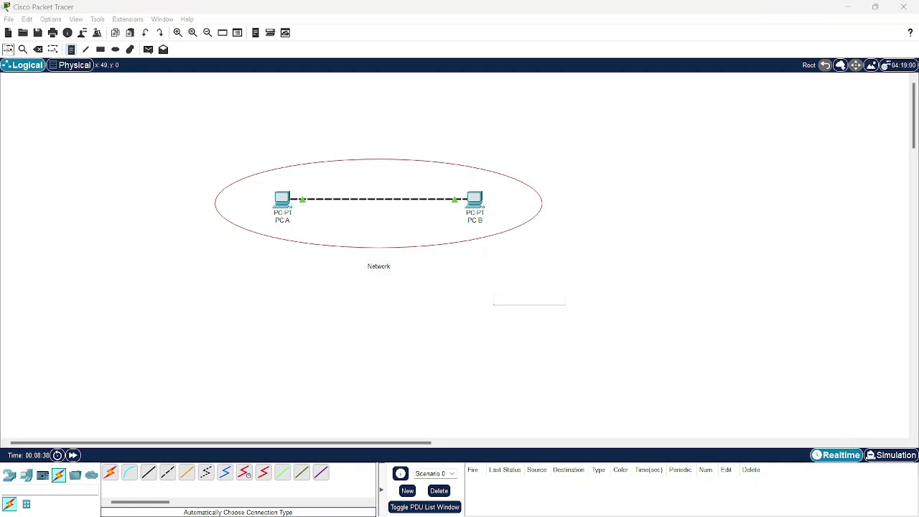
{"action": "left_click", "coordinate": [7, 51]}
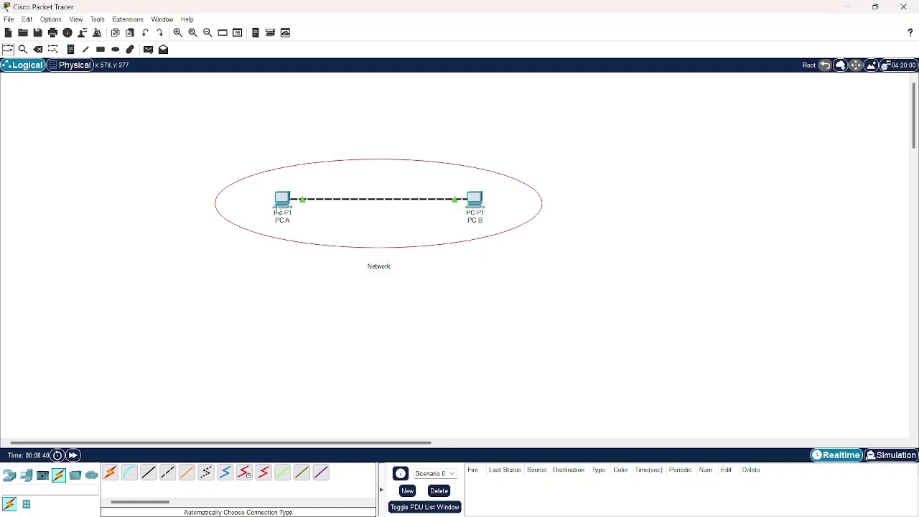
Configure PC A with the static IPv4 address 192.168.10.2 and subnet mask 255.255.255.0.
{"action": "mouse_move", "coordinate": [280, 207]}
{"action": "left_click", "coordinate": [282, 203]}
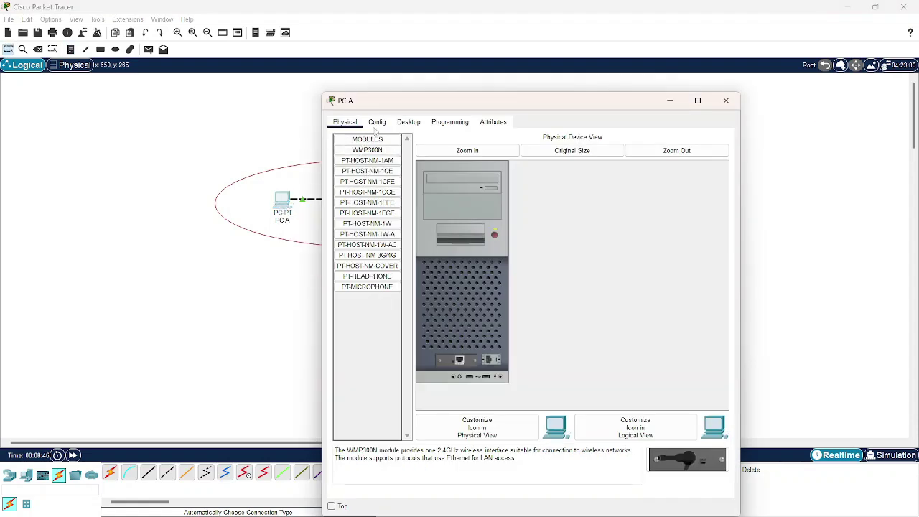
{"action": "left_click", "coordinate": [408, 123]}
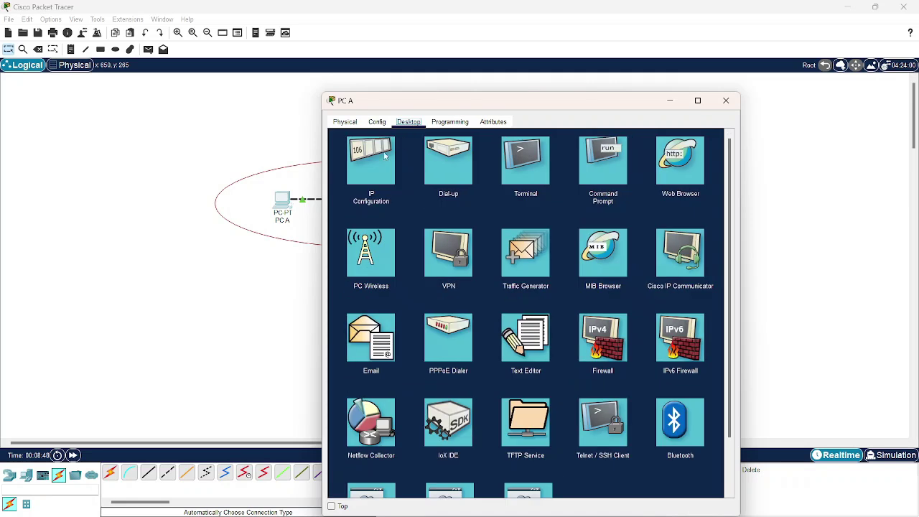
{"action": "left_click", "coordinate": [358, 170]}
{"action": "left_click", "coordinate": [483, 193]}
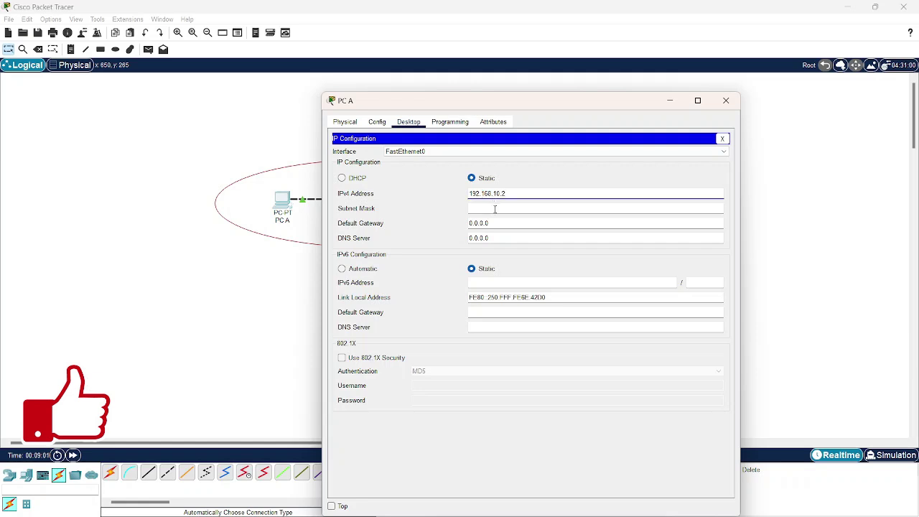
{"action": "left_click", "coordinate": [494, 208]}
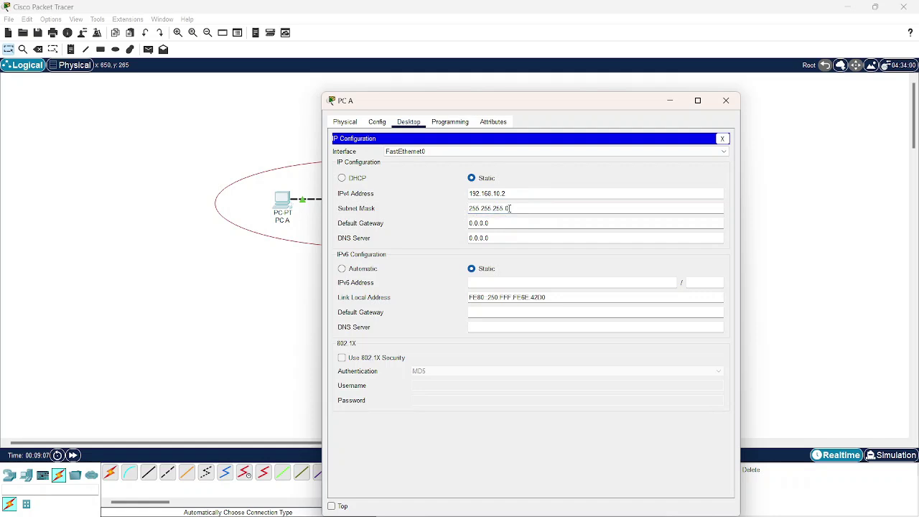
{"action": "left_click", "coordinate": [510, 208]}
{"action": "left_click", "coordinate": [729, 101]}
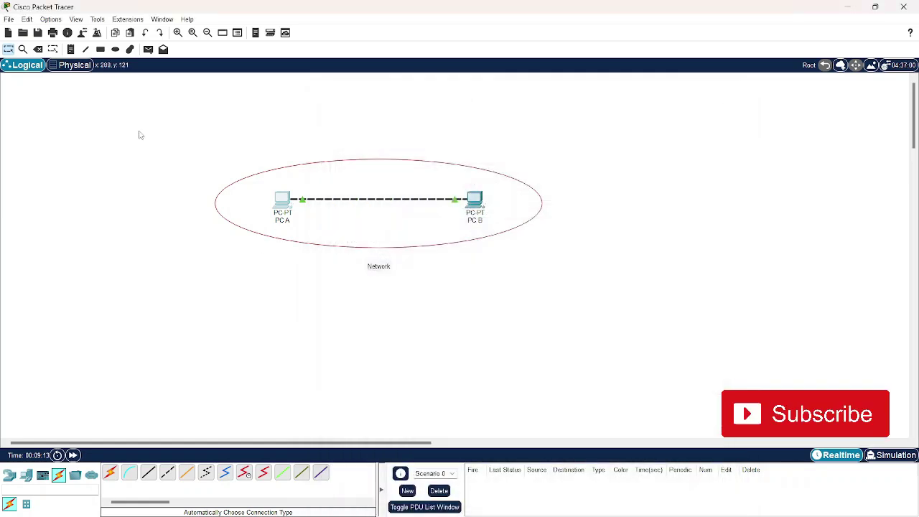
Place text notes reading "192.168.10.2" below PC A and "192.168.10.3" below PC B.
{"action": "left_click", "coordinate": [70, 50]}
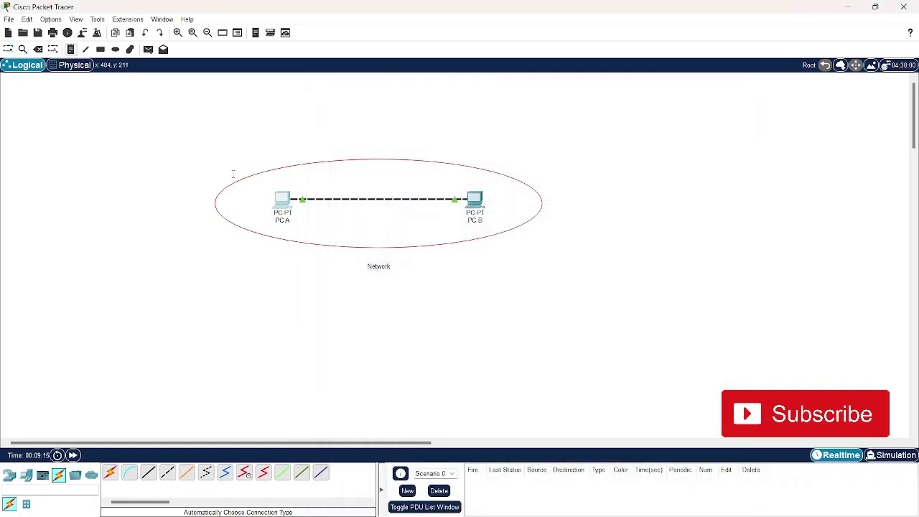
{"action": "left_click", "coordinate": [271, 228]}
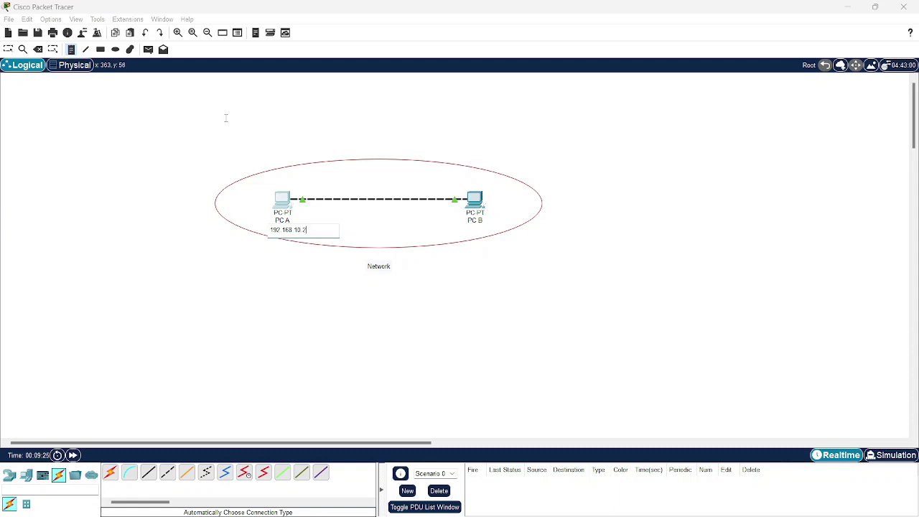
{"action": "left_click", "coordinate": [459, 232]}
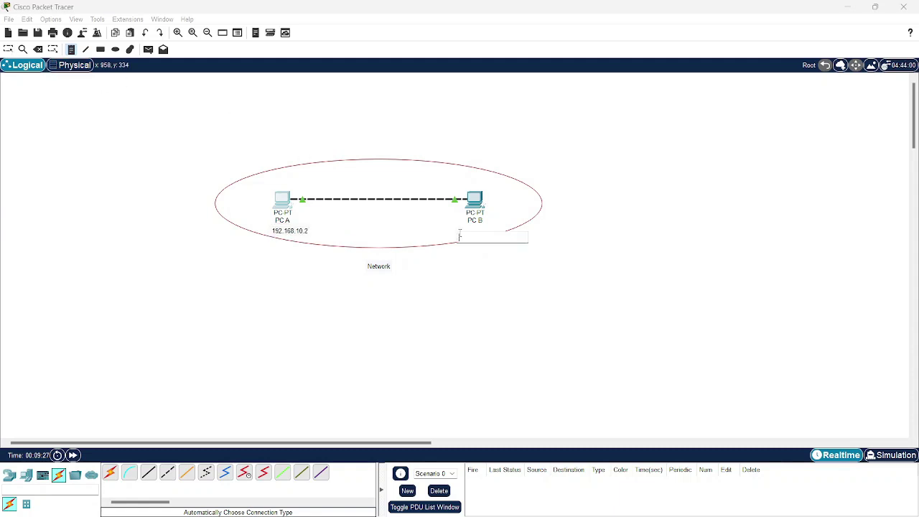
{"action": "type", "text": "192.168.10.3"}
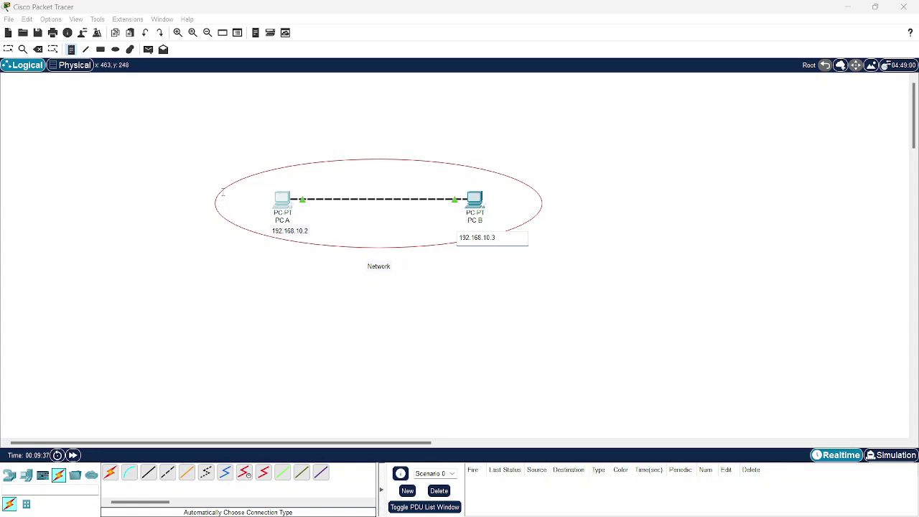
{"action": "left_click", "coordinate": [8, 48]}
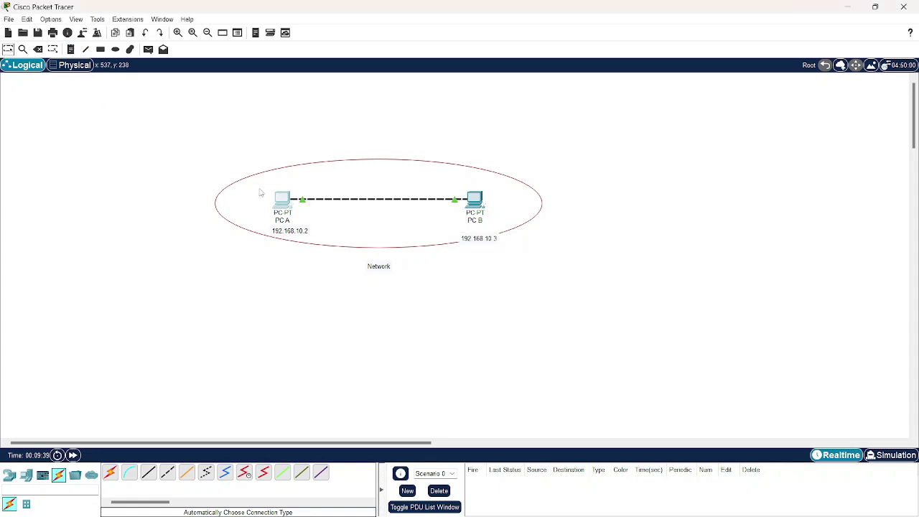
Review the network portion of PC A's IPv4 address in its IP configuration and close the device window.
{"action": "double_click", "coordinate": [282, 203]}
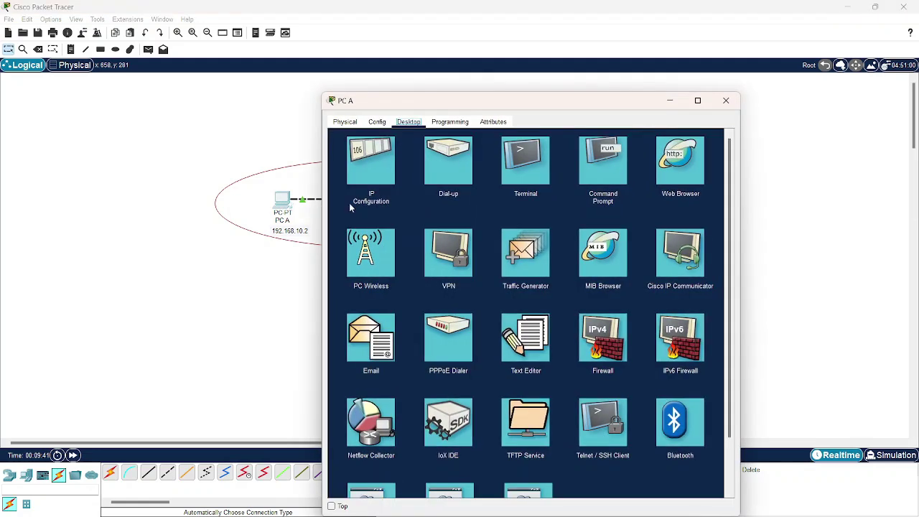
{"action": "left_click", "coordinate": [382, 187]}
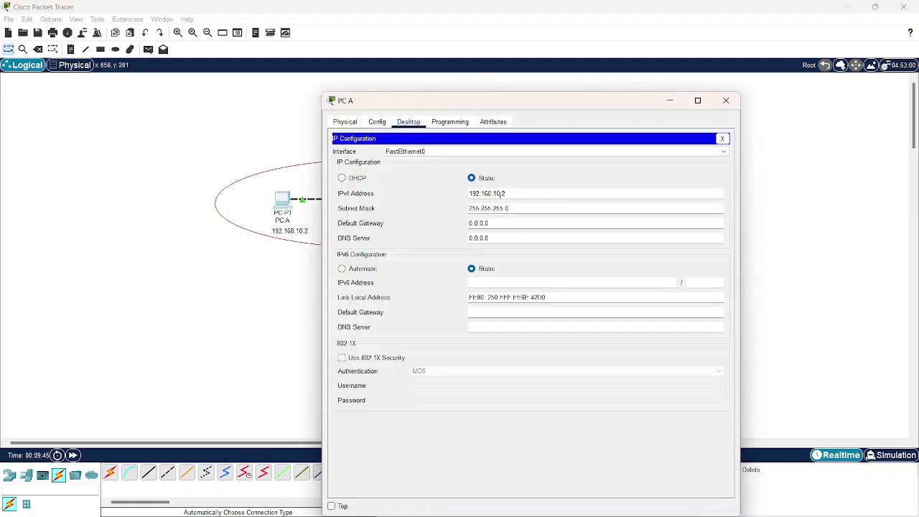
{"action": "left_click_drag", "start_coordinate": [501, 193], "coordinate": [470, 194]}
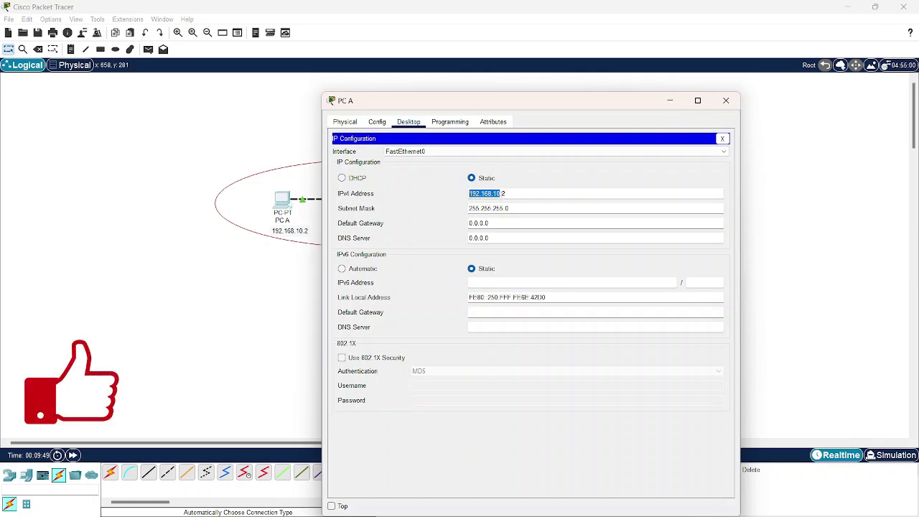
{"action": "left_click", "coordinate": [508, 193]}
{"action": "left_click", "coordinate": [725, 102]}
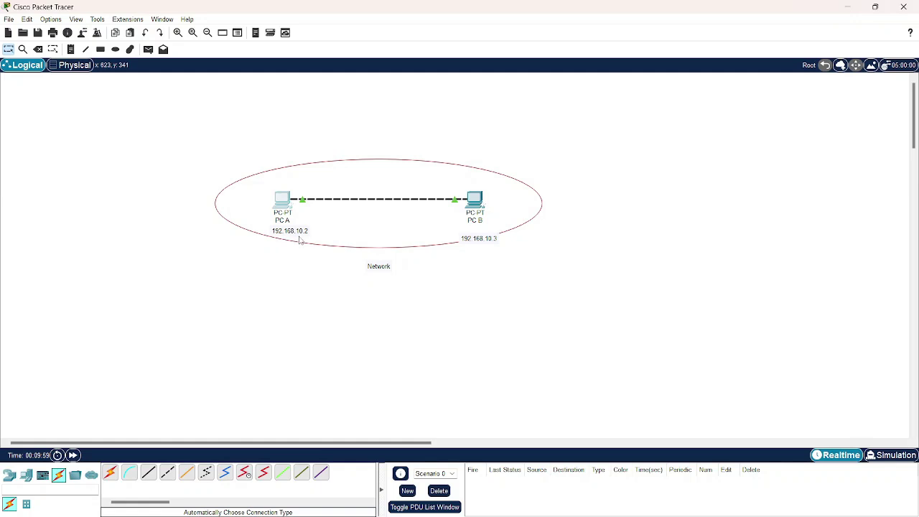
Configure PC B with static IPv4 address 192.168.10.3 and subnet mask 255.255.255.0, and move its address note up directly beneath the PC B label.
{"action": "left_click_drag", "start_coordinate": [481, 245], "coordinate": [482, 242]}
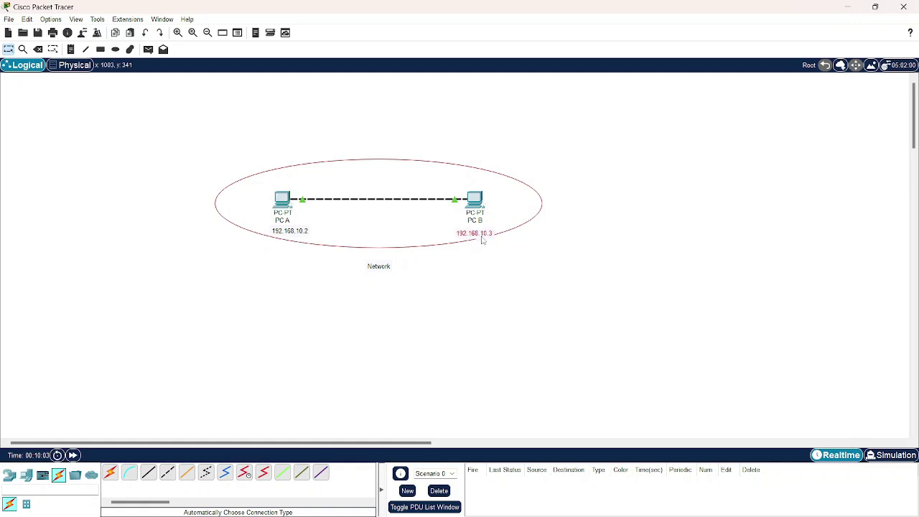
{"action": "left_click", "coordinate": [475, 198]}
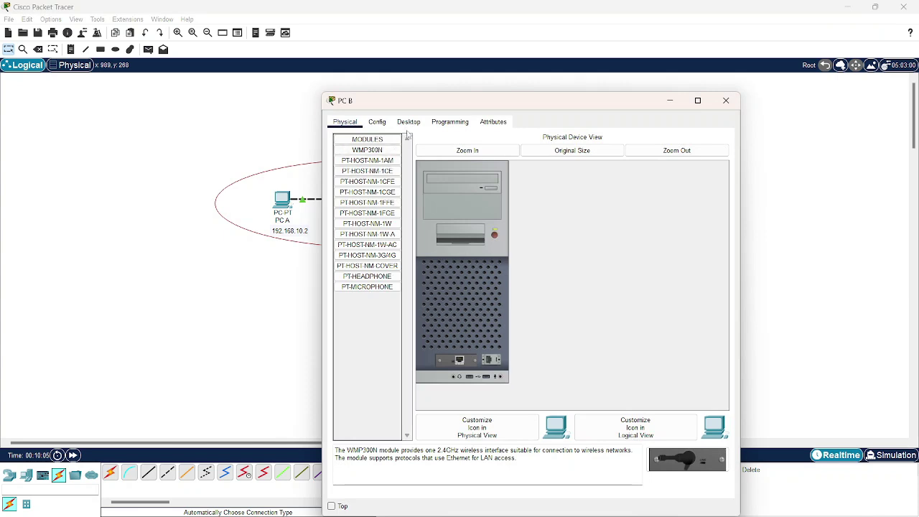
{"action": "left_click", "coordinate": [408, 124]}
{"action": "left_click", "coordinate": [364, 170]}
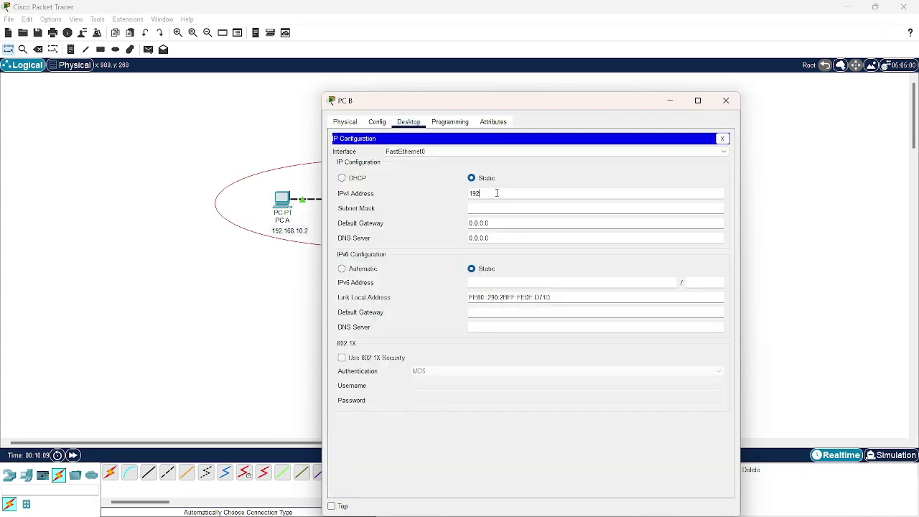
{"action": "left_click", "coordinate": [496, 192]}
{"action": "type", "text": "192.168.10.3"}
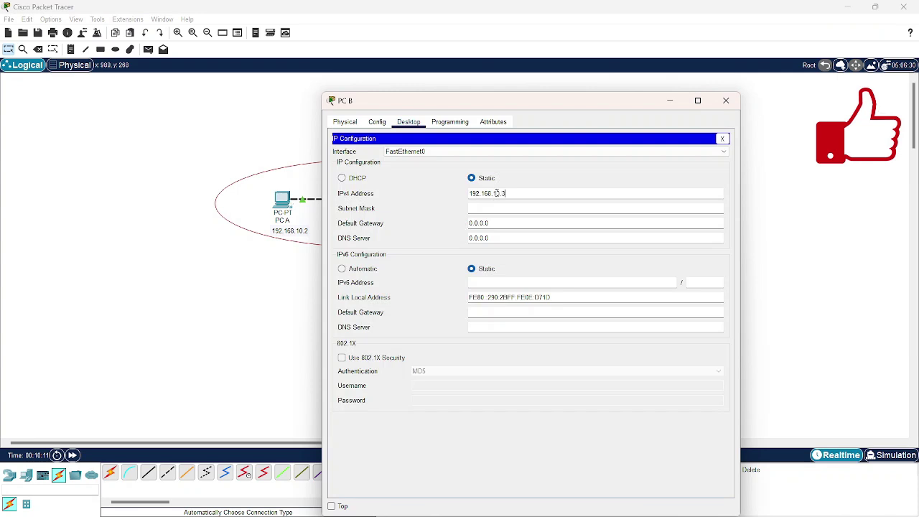
{"action": "left_click", "coordinate": [513, 208]}
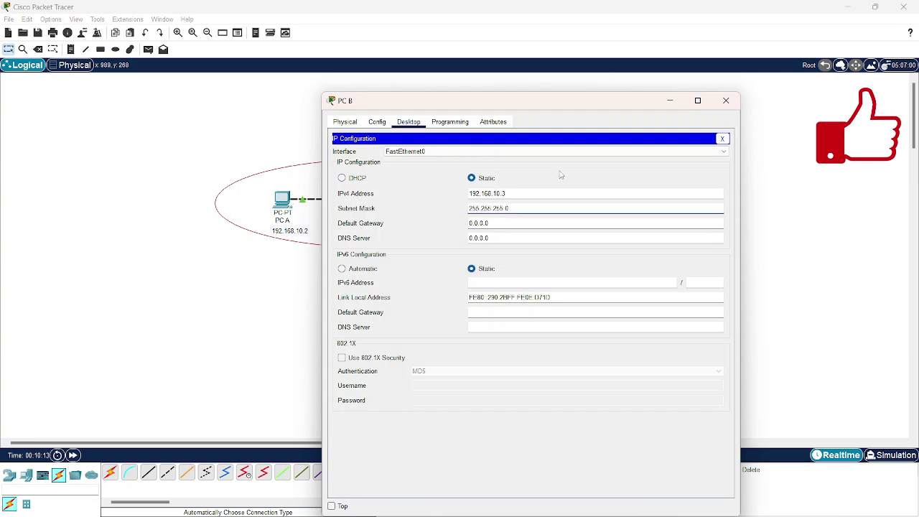
{"action": "left_click", "coordinate": [725, 101]}
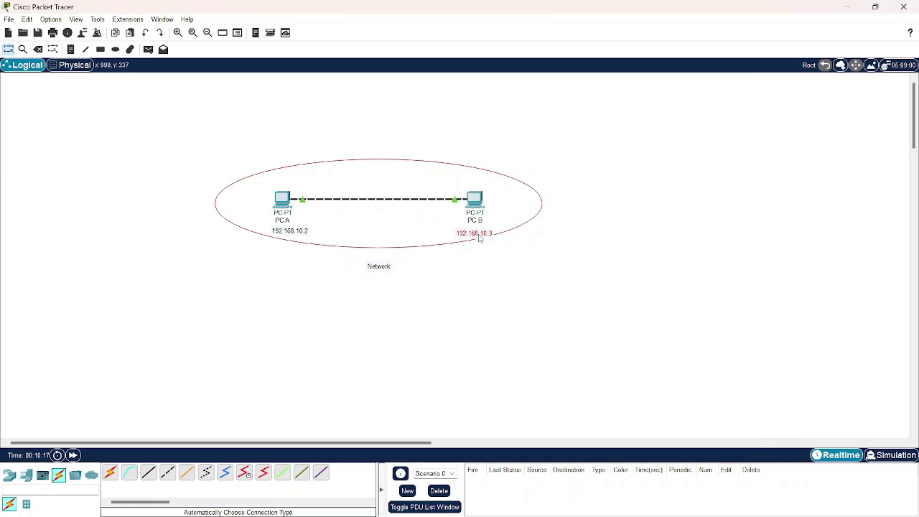
{"action": "left_click_drag", "start_coordinate": [480, 237], "coordinate": [471, 236]}
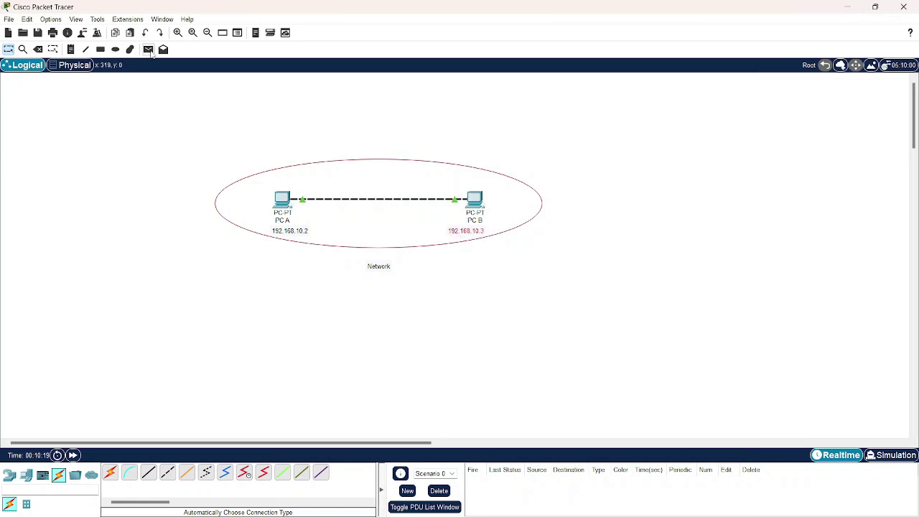
Send a simple PDU from PC A to PC B.
{"action": "left_click", "coordinate": [149, 49]}
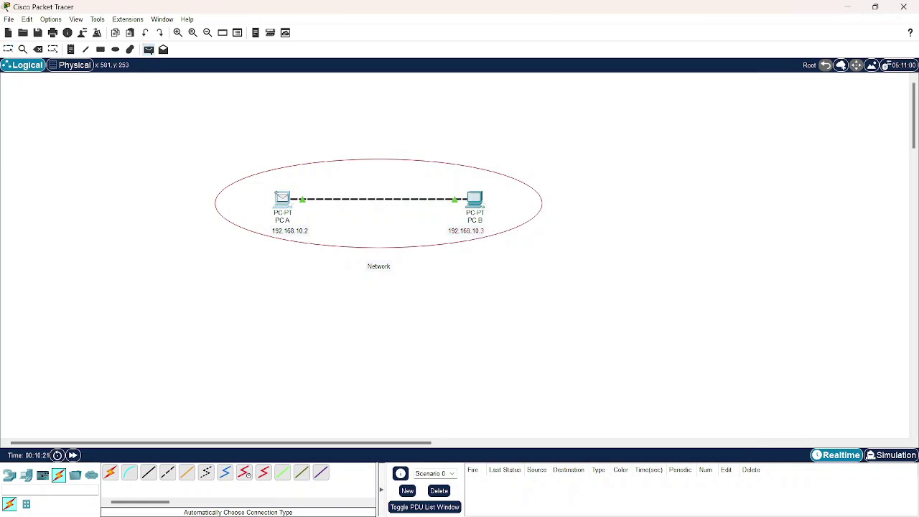
{"action": "left_click", "coordinate": [282, 198]}
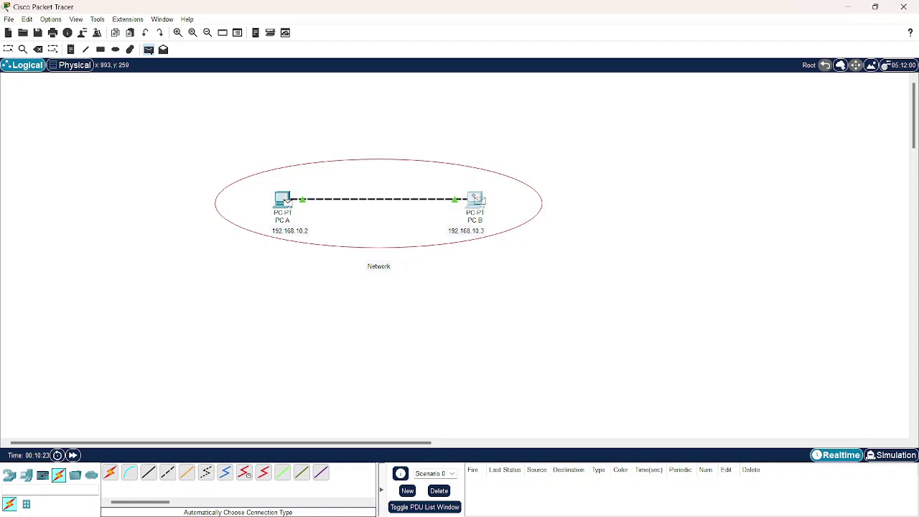
{"action": "left_click", "coordinate": [475, 200]}
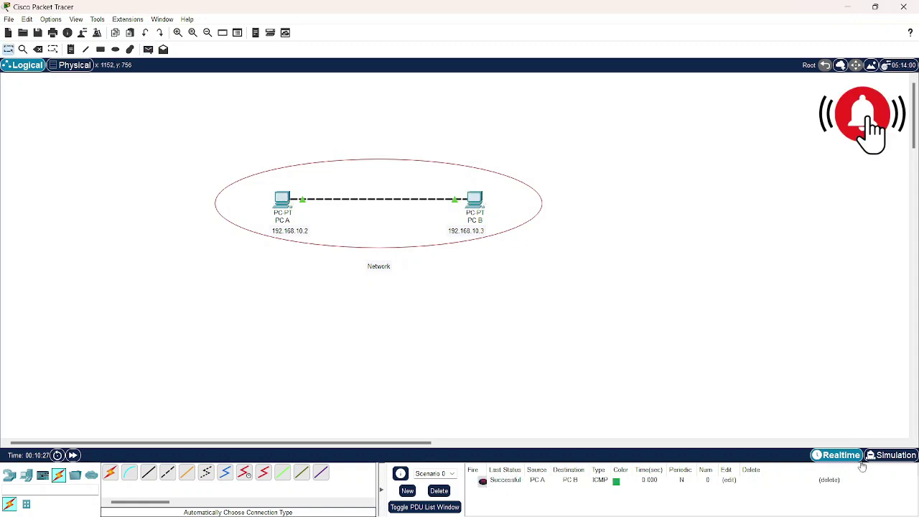
Switch to Simulation mode and add a simple PDU from PC B to PC A.
{"action": "left_click", "coordinate": [890, 454]}
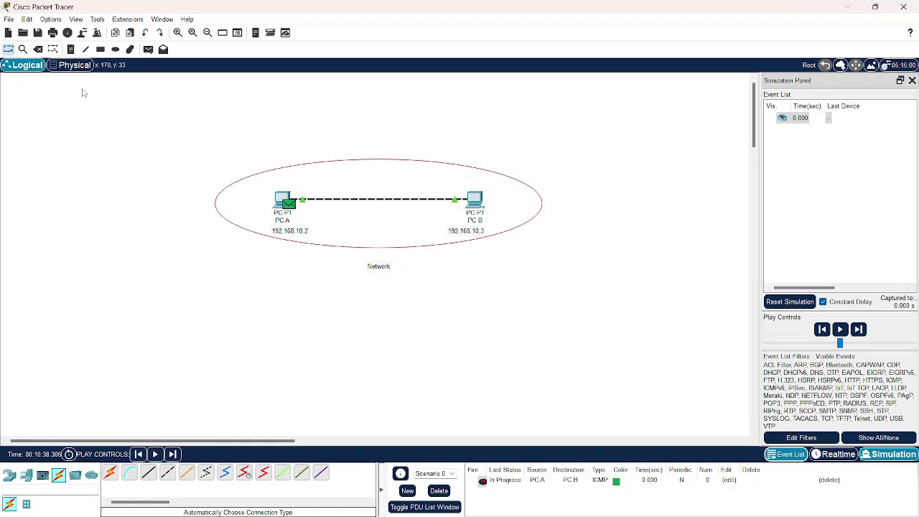
{"action": "left_click", "coordinate": [148, 49]}
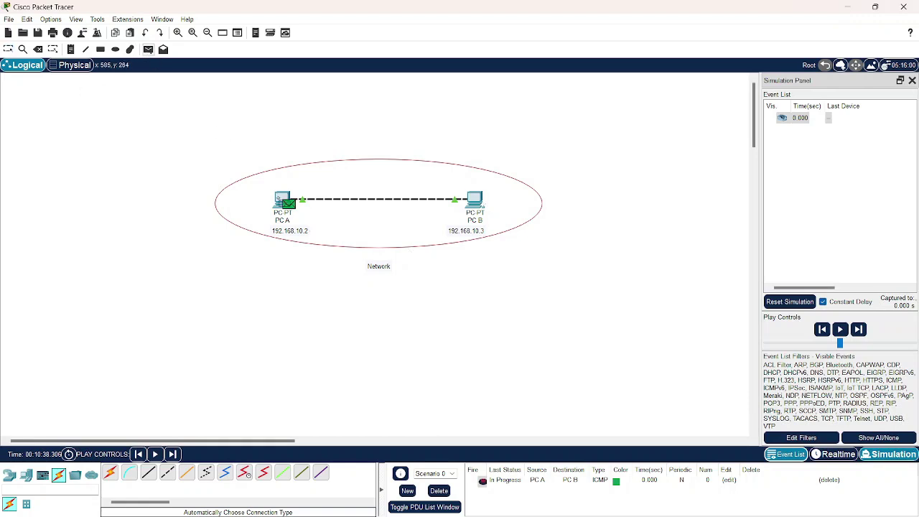
{"action": "mouse_move", "coordinate": [282, 198]}
{"action": "left_click", "coordinate": [478, 201]}
{"action": "left_click", "coordinate": [282, 200]}
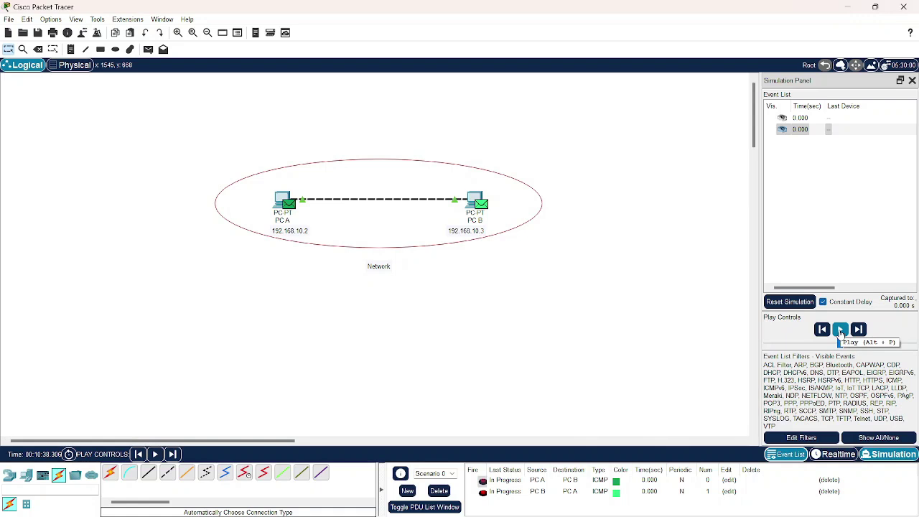
Play the simulation of both PDUs and close the Simulation Panel.
{"action": "left_click", "coordinate": [839, 330]}
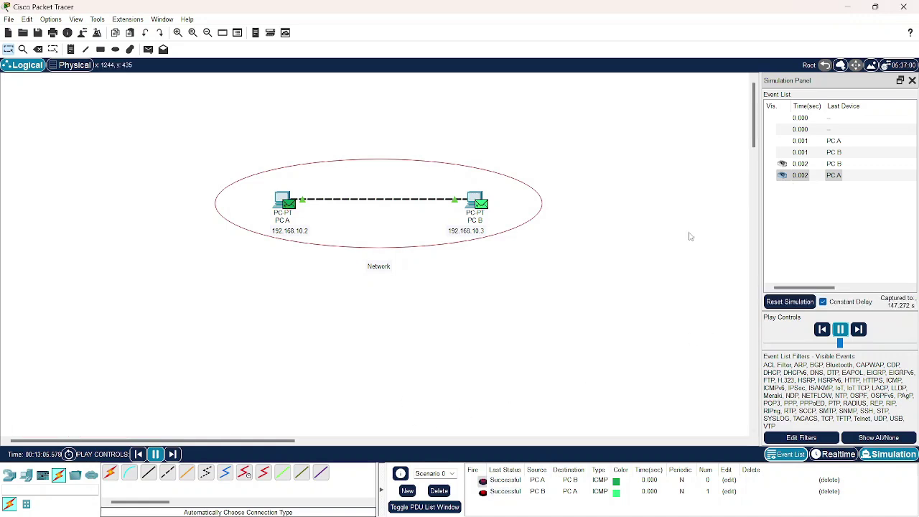
{"action": "left_click", "coordinate": [911, 79]}
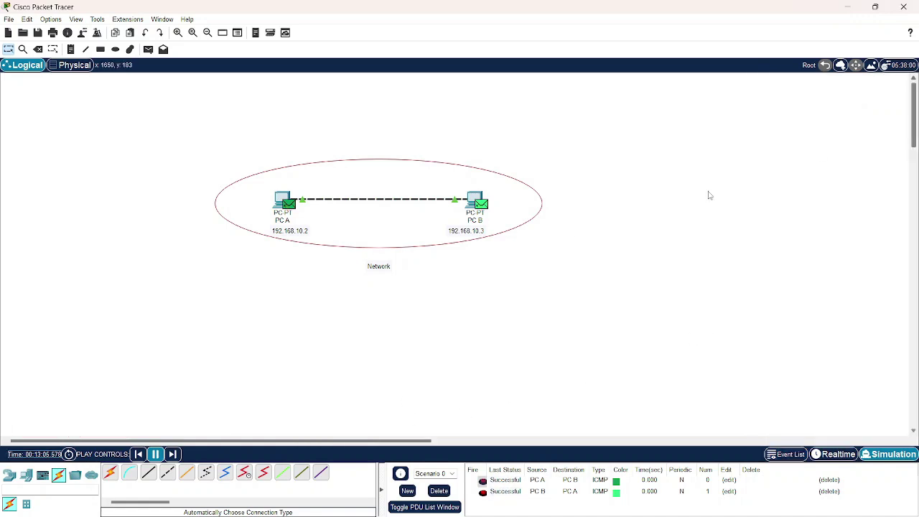